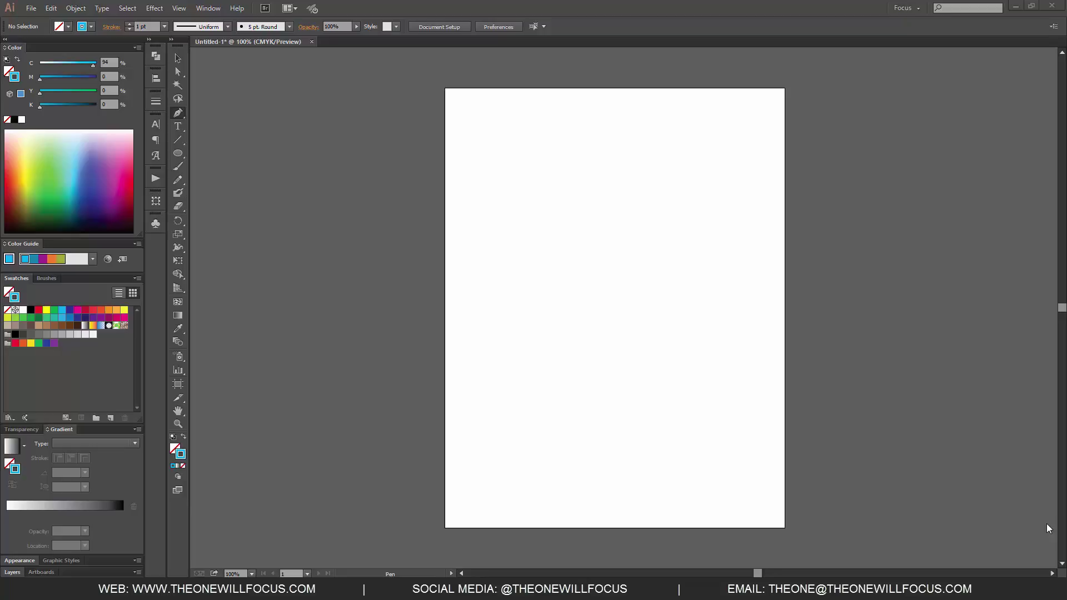
Draw a seven-anchor zigzag open path across the page with the Pen tool.
click(473, 300)
click(521, 244)
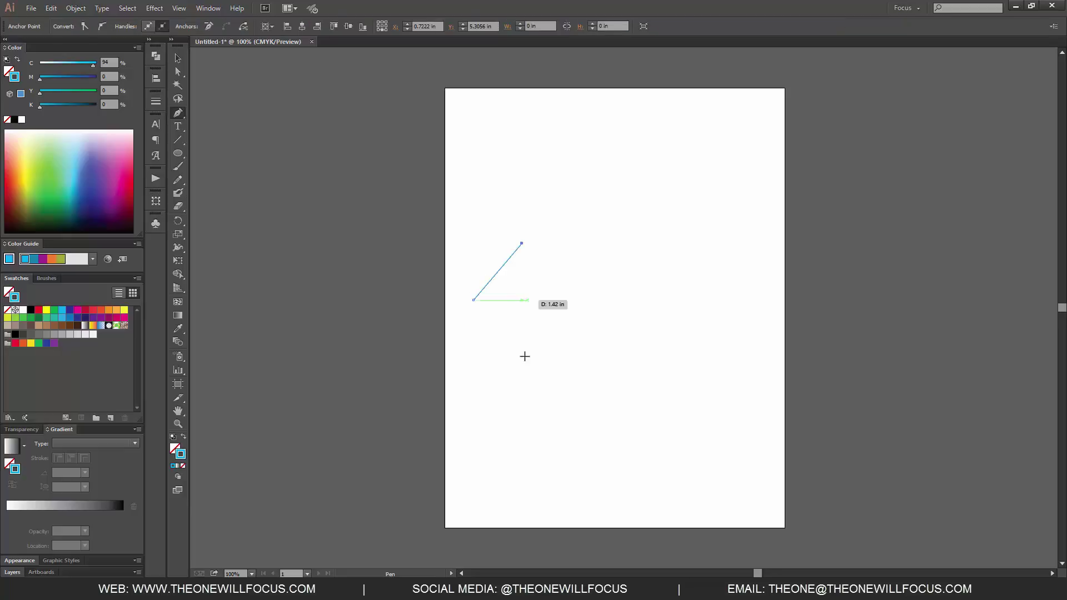
click(526, 374)
click(621, 224)
click(659, 307)
click(723, 282)
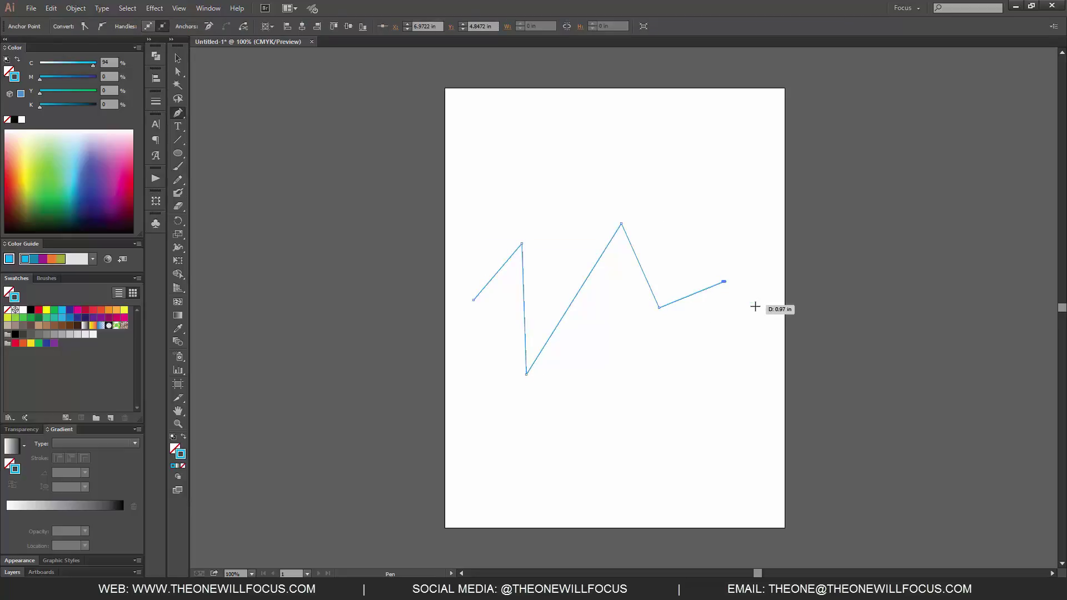
click(757, 396)
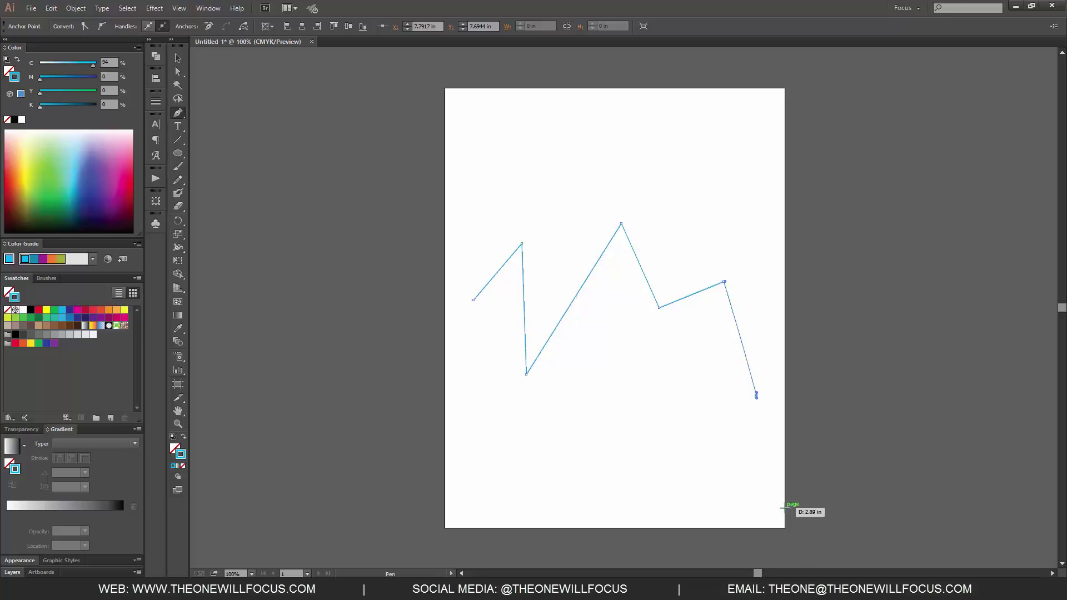
Give the path a default black stroke and set its fill to none.
key(d)
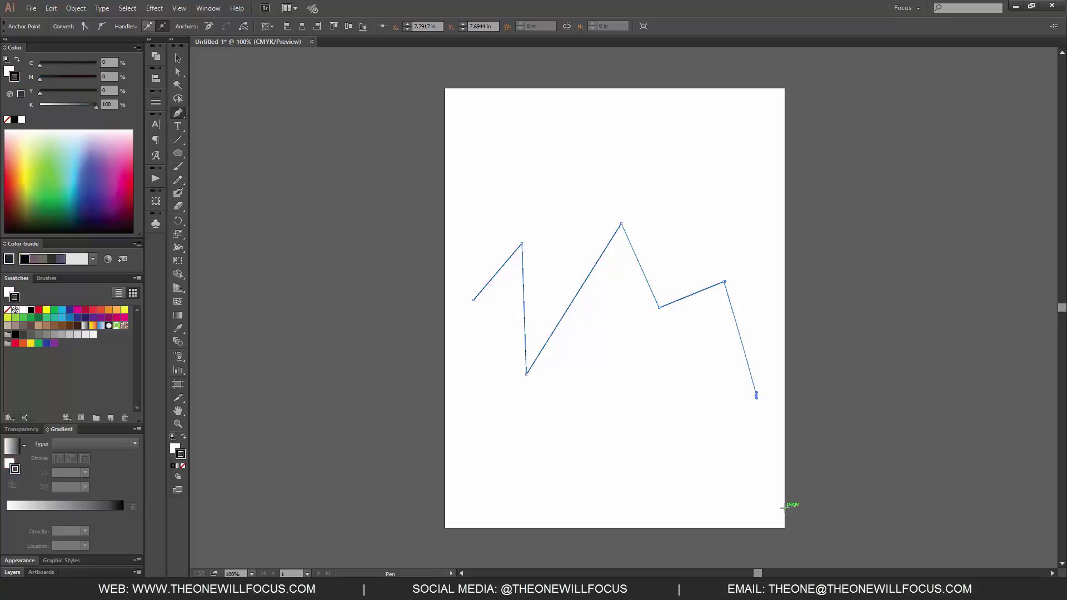
key(x)
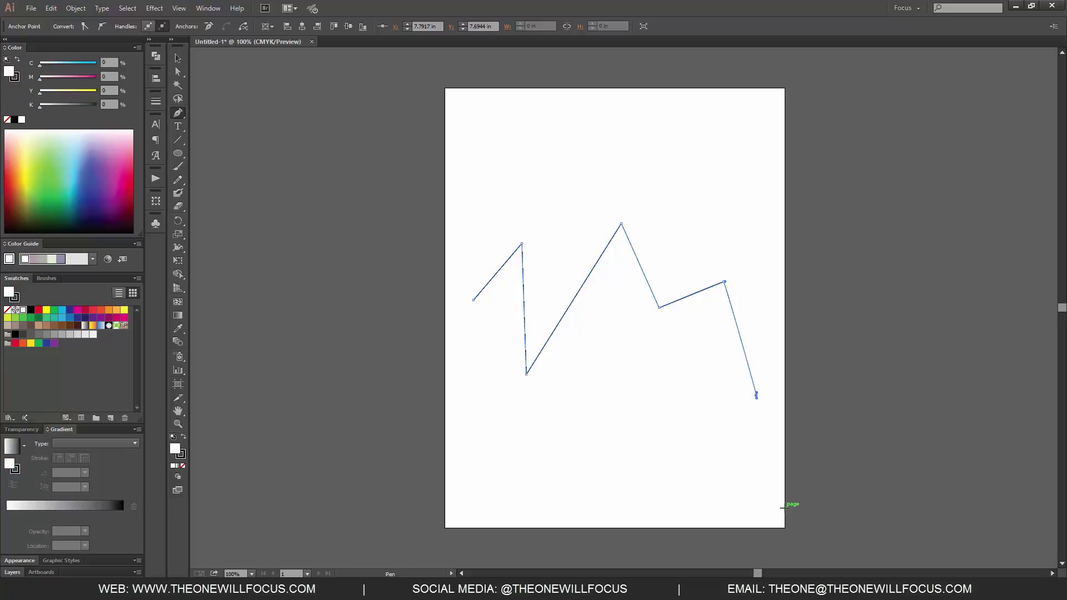
key(slash)
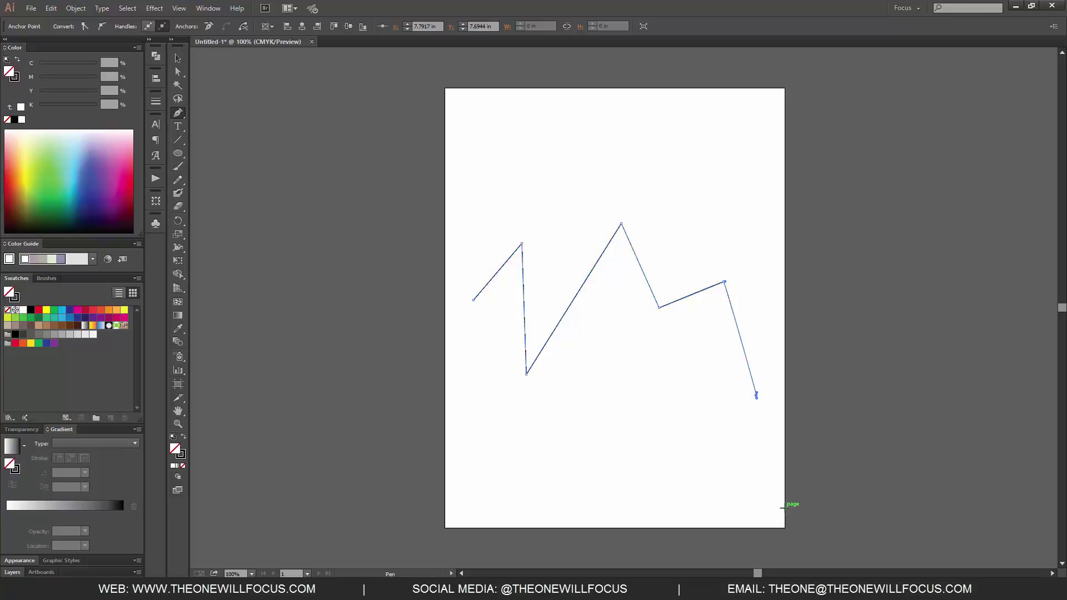
key(shift+w)
With the Width tool, swell the segment below the tallest peak into a 0.616 in black leaf bulge.
click(182, 251)
drag(623, 224, 622, 224)
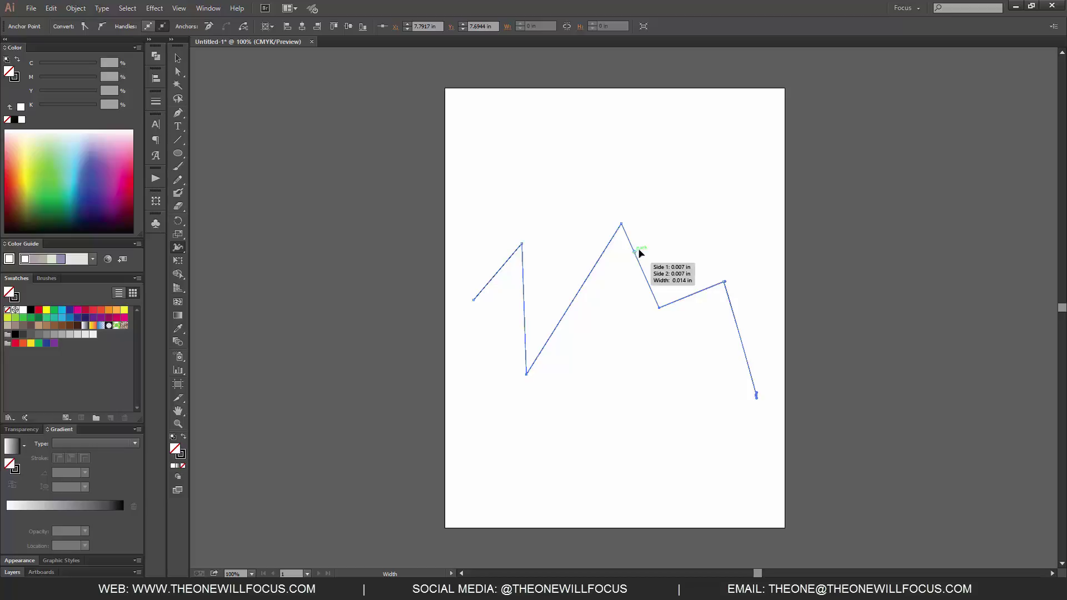
drag(635, 253, 655, 249)
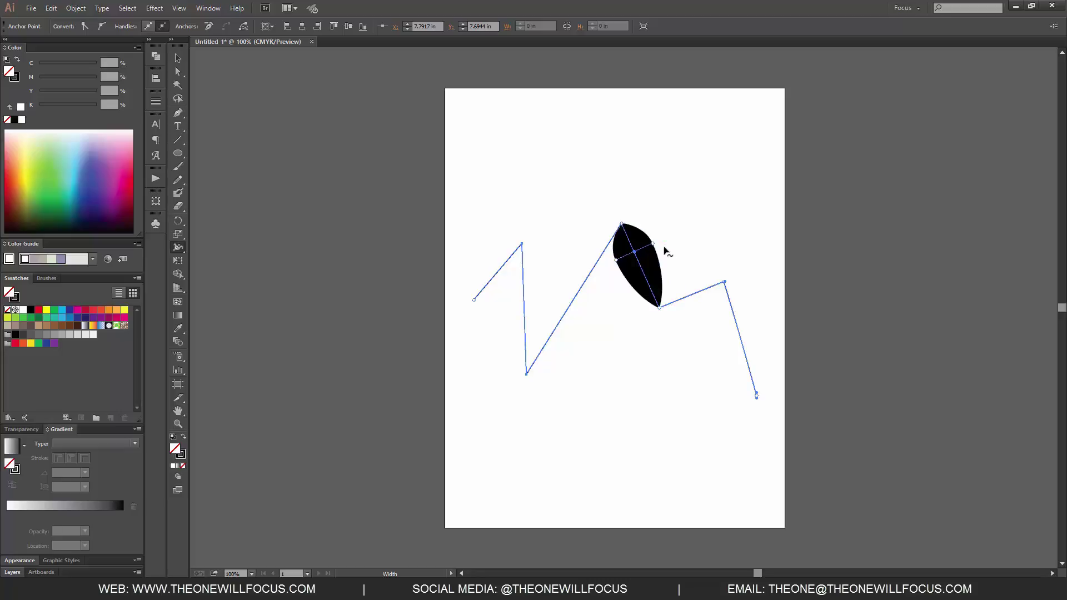
Set the bulge's width point Side 1 to 0.1 in in Width Point Edit.
double_click(657, 297)
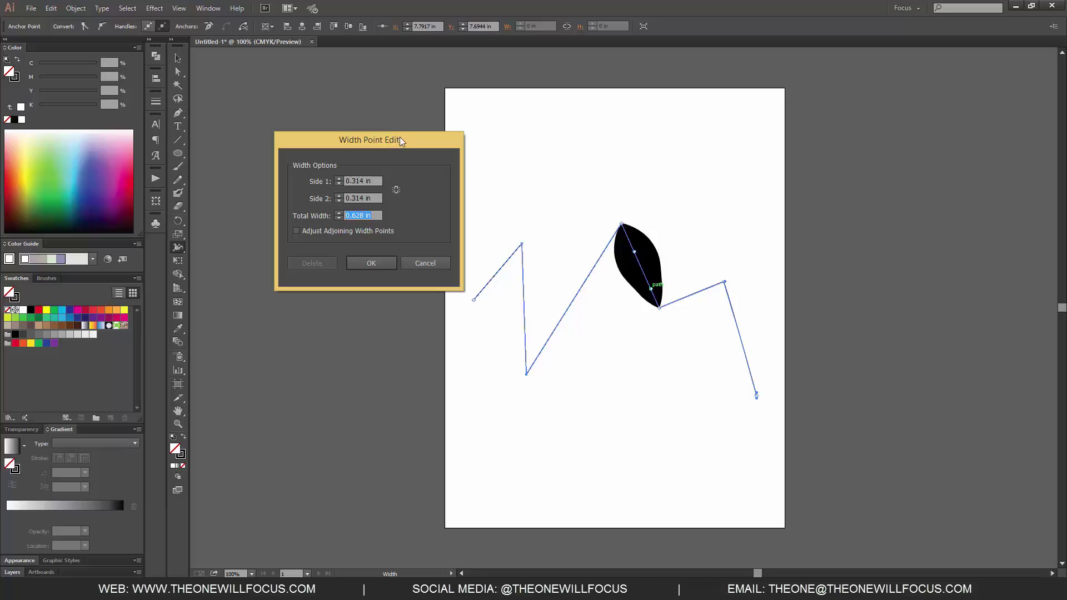
drag(401, 139, 892, 156)
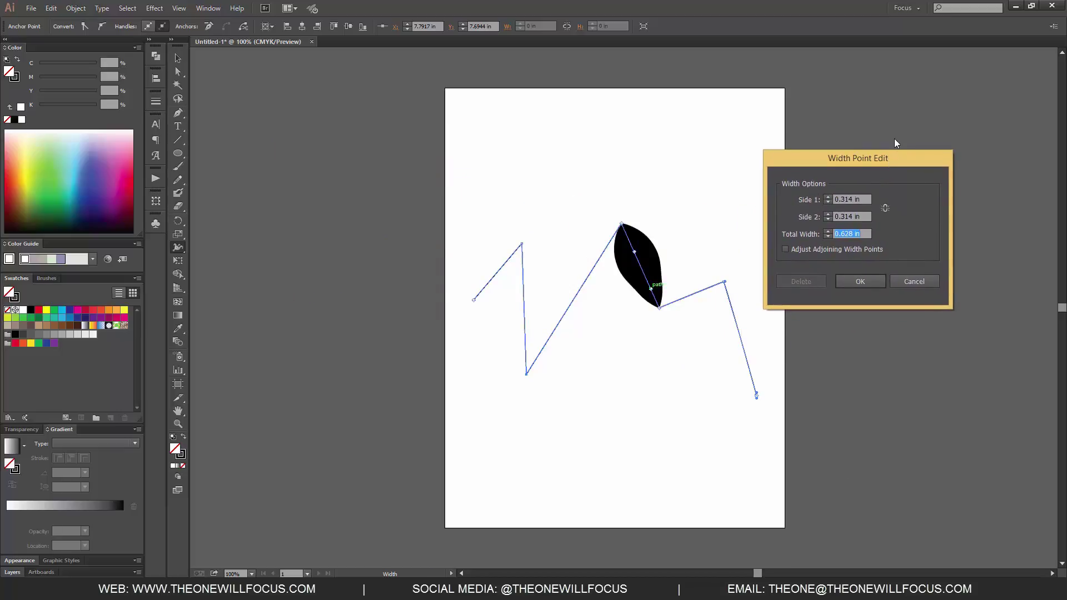
drag(815, 161, 305, 132)
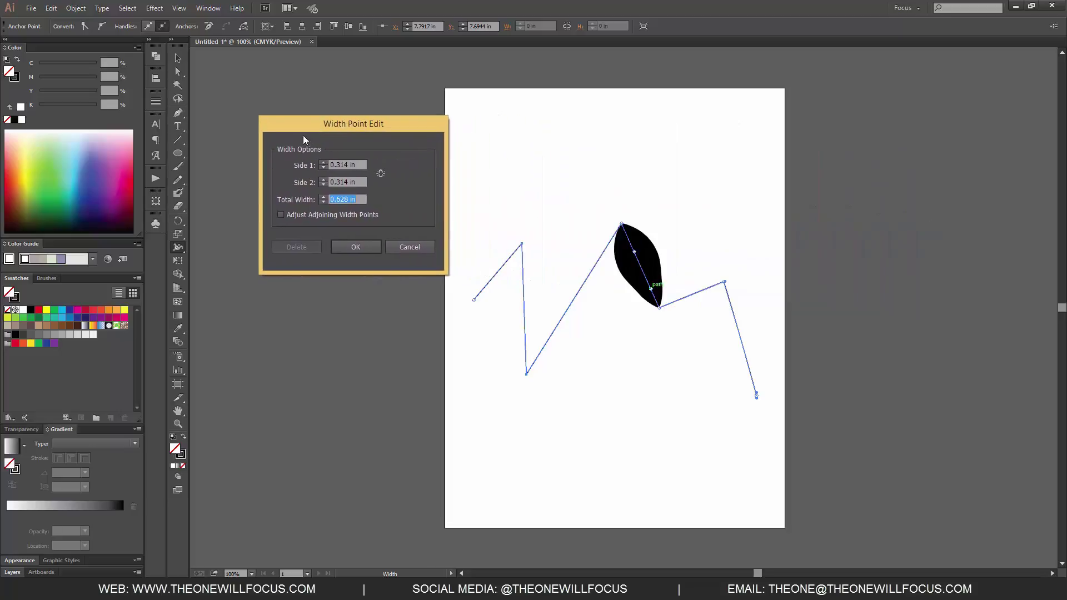
click(357, 163)
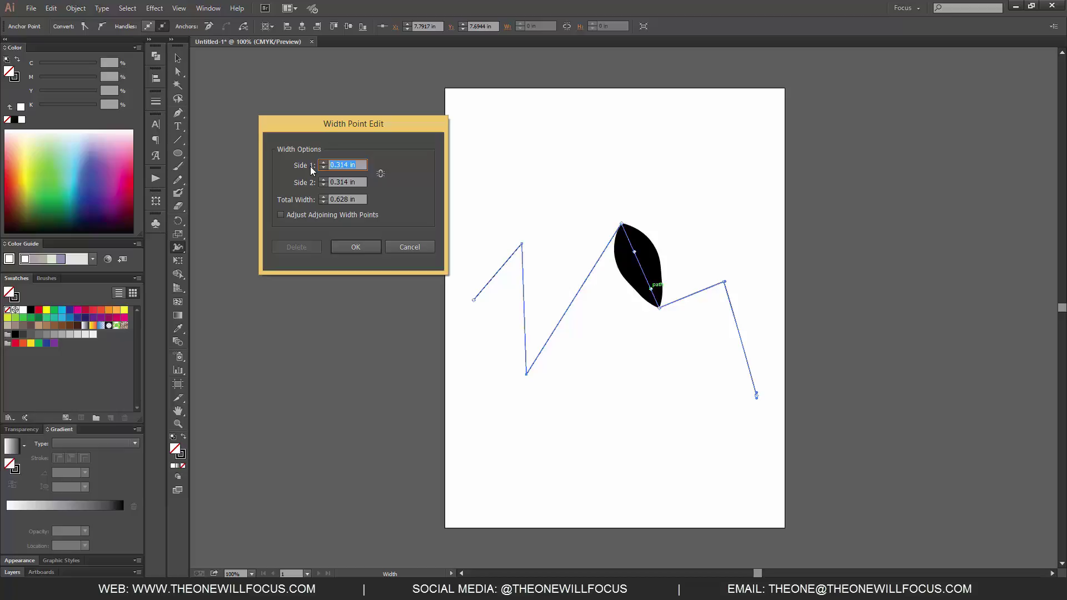
text(.1)
click(355, 246)
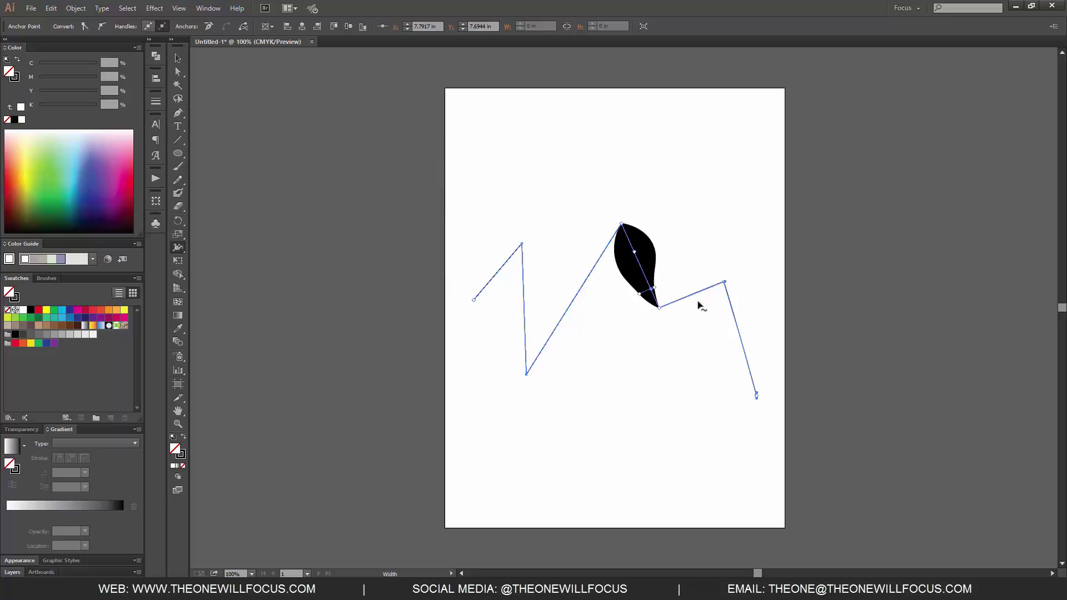
Reopen the same width point and set Side 2 to 0.56 in.
click(653, 289)
double_click(653, 288)
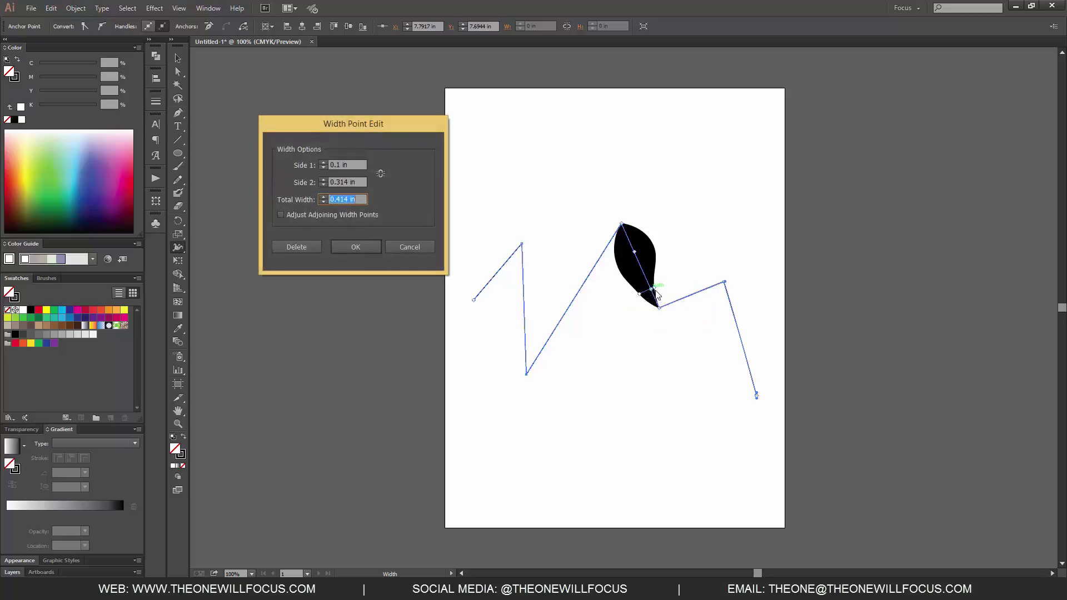
click(348, 182)
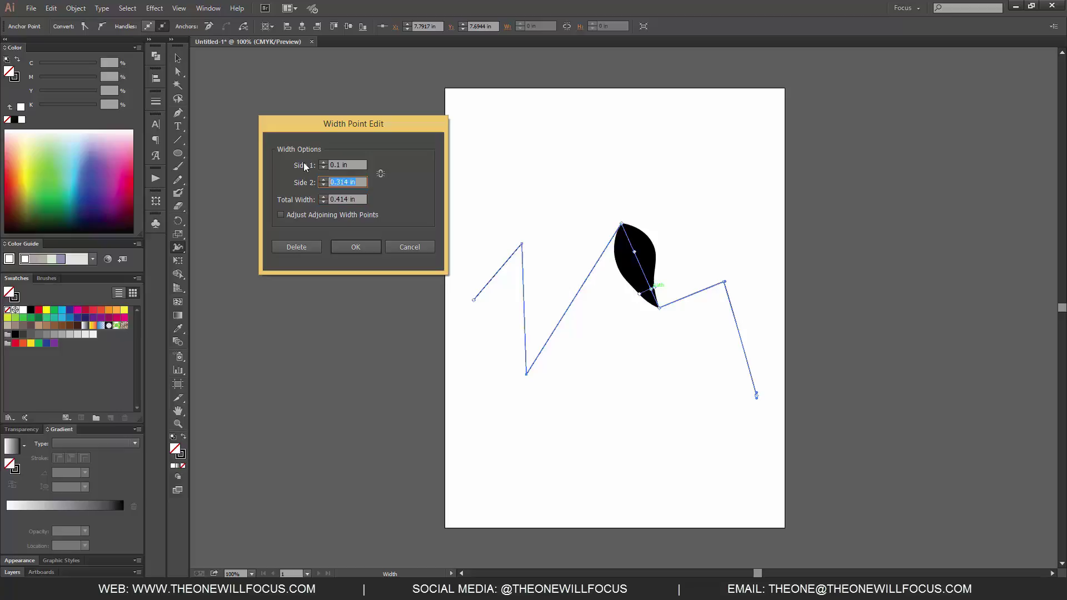
text(.56)
click(355, 247)
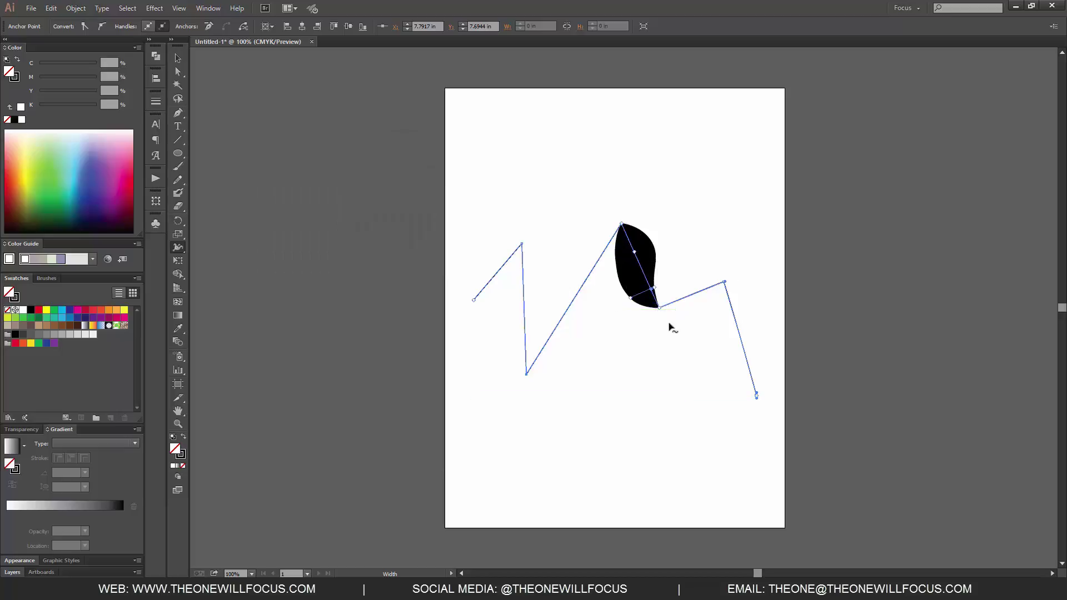
Widen the middle diagonal with width points, taper its lower end to a point, then deselect.
drag(699, 295, 729, 393)
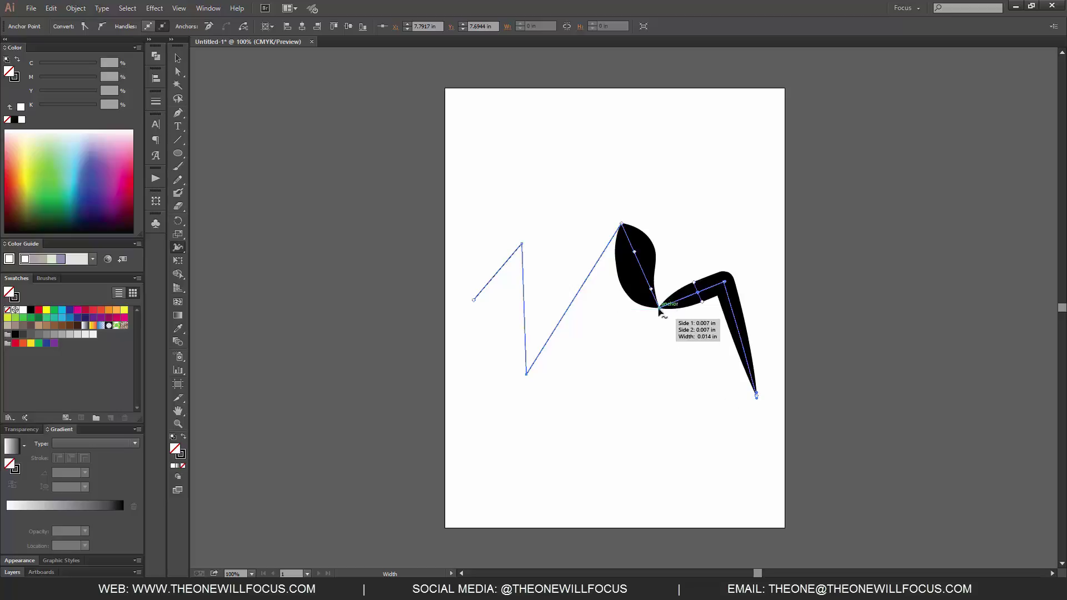
mouse_move(660, 313)
mouse_down()
mouse_move(662, 325)
mouse_move(681, 302)
mouse_move(663, 315)
mouse_up()
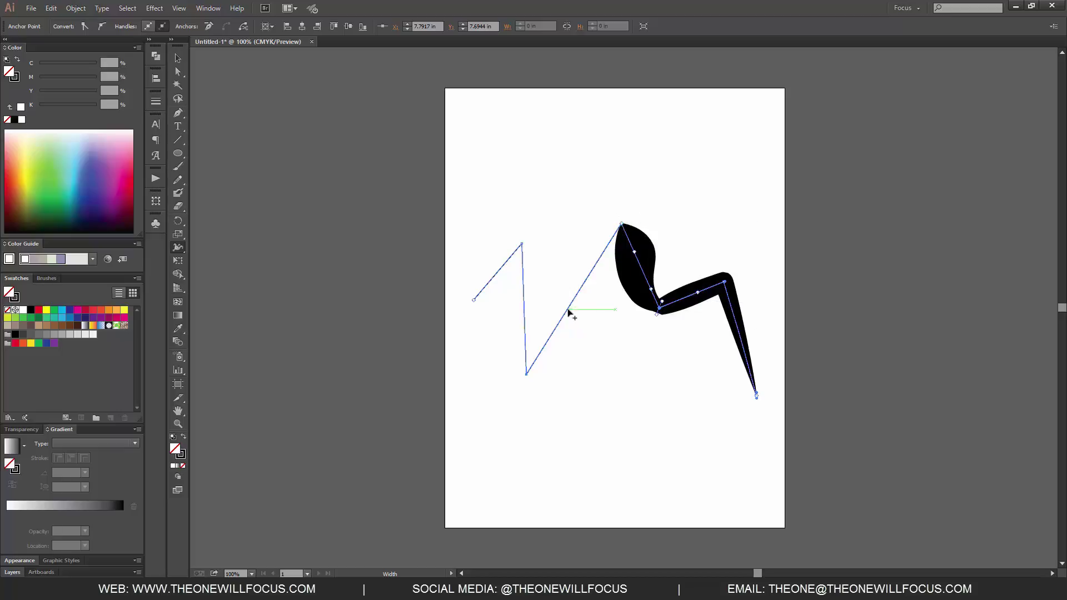
mouse_move(568, 309)
mouse_down()
mouse_move(578, 327)
mouse_move(588, 288)
mouse_up()
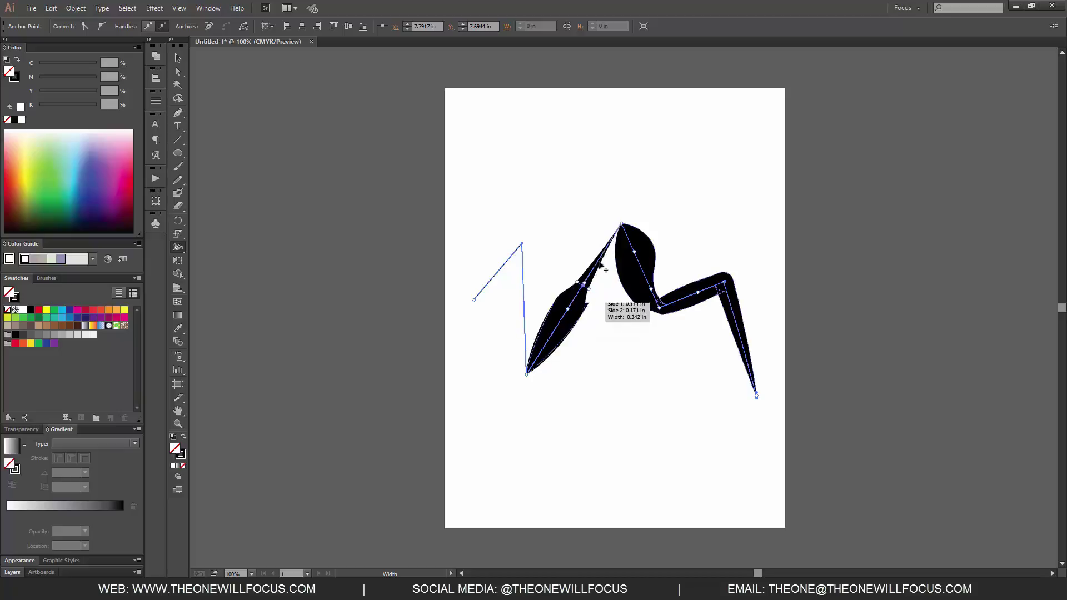
mouse_move(554, 345)
mouse_down()
mouse_move(562, 357)
mouse_move(548, 340)
mouse_up()
key(ctrl+shift+a)
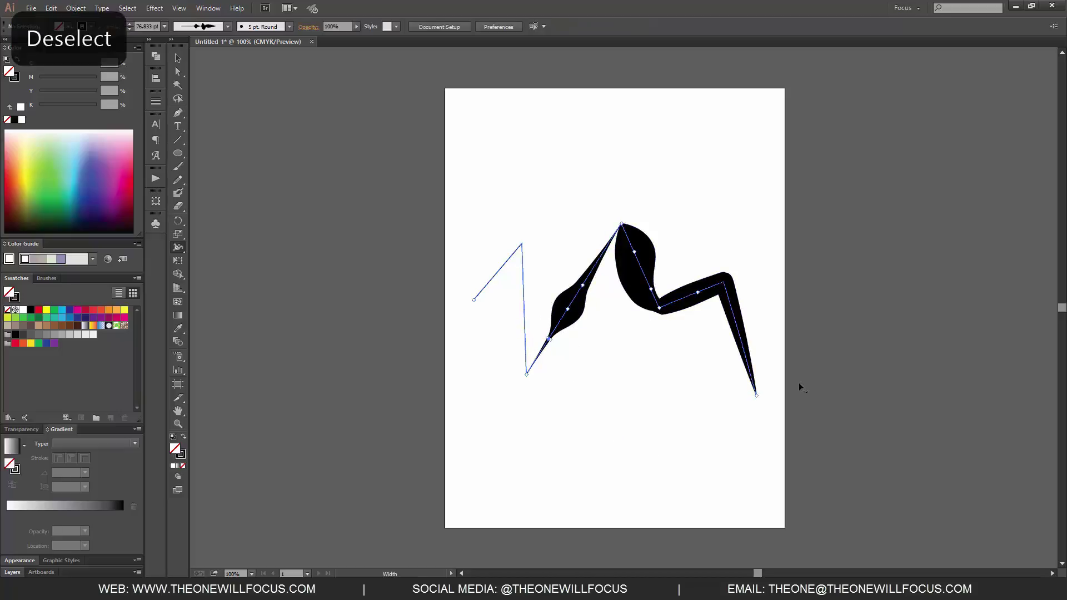
key(v)
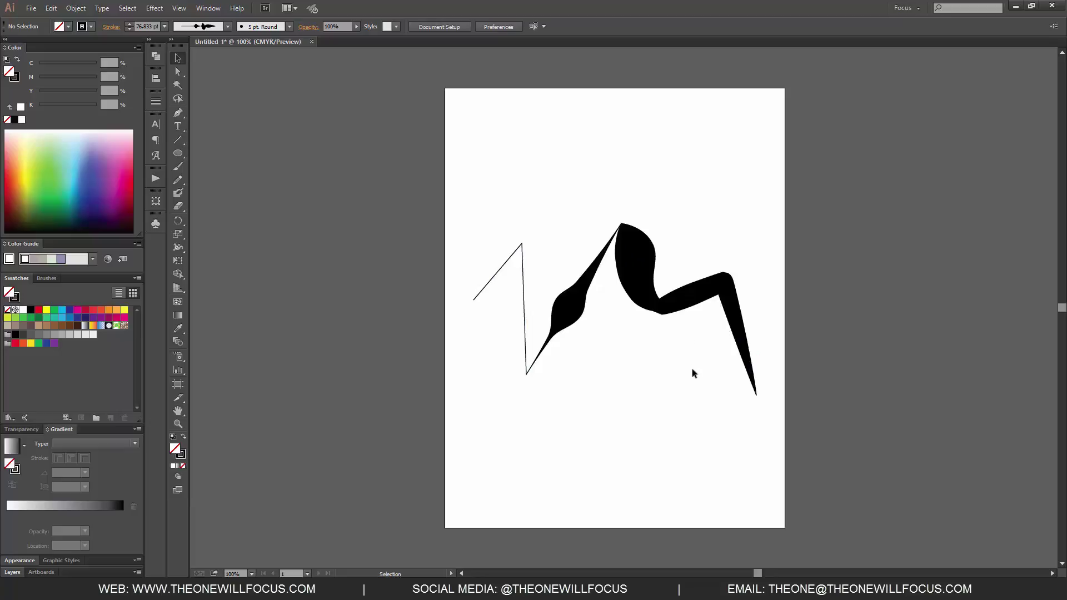
Browse the Stroke panel's width profiles for the selected zigzag, cancelling Add to Profiles.
click(158, 100)
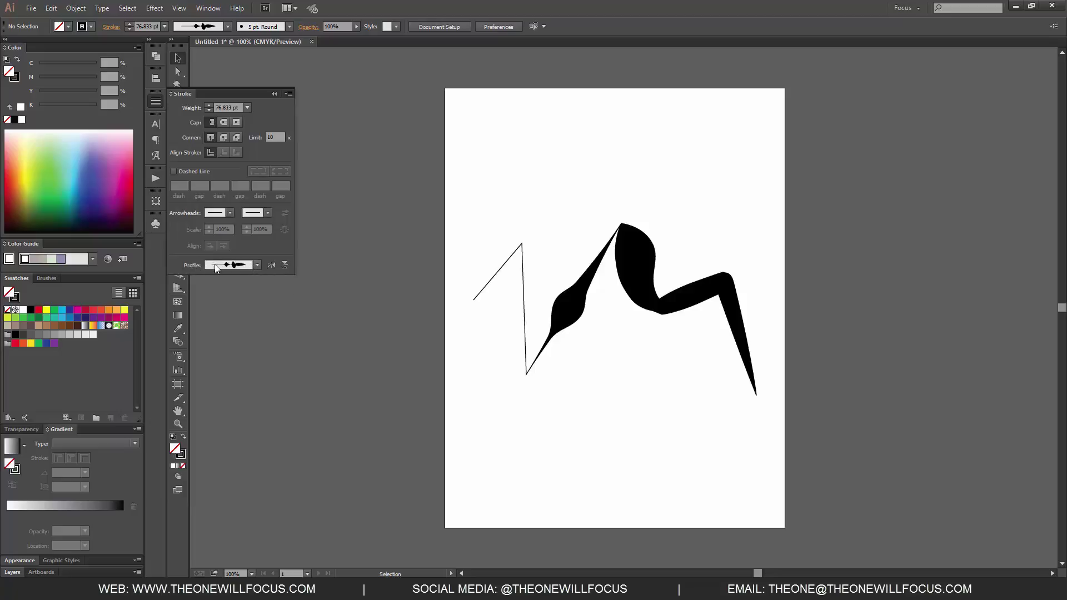
click(258, 265)
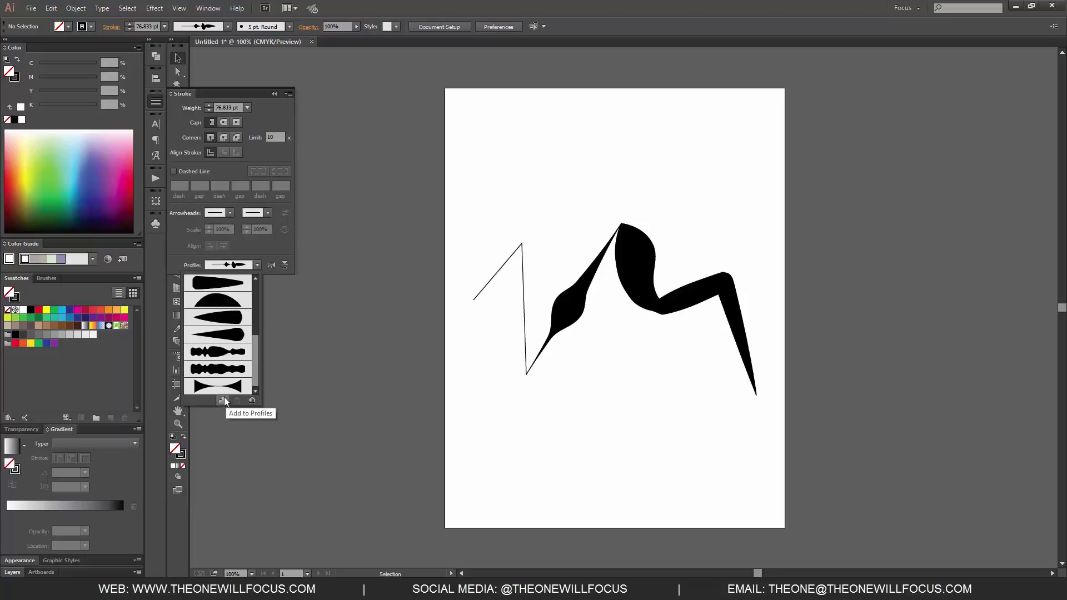
click(623, 318)
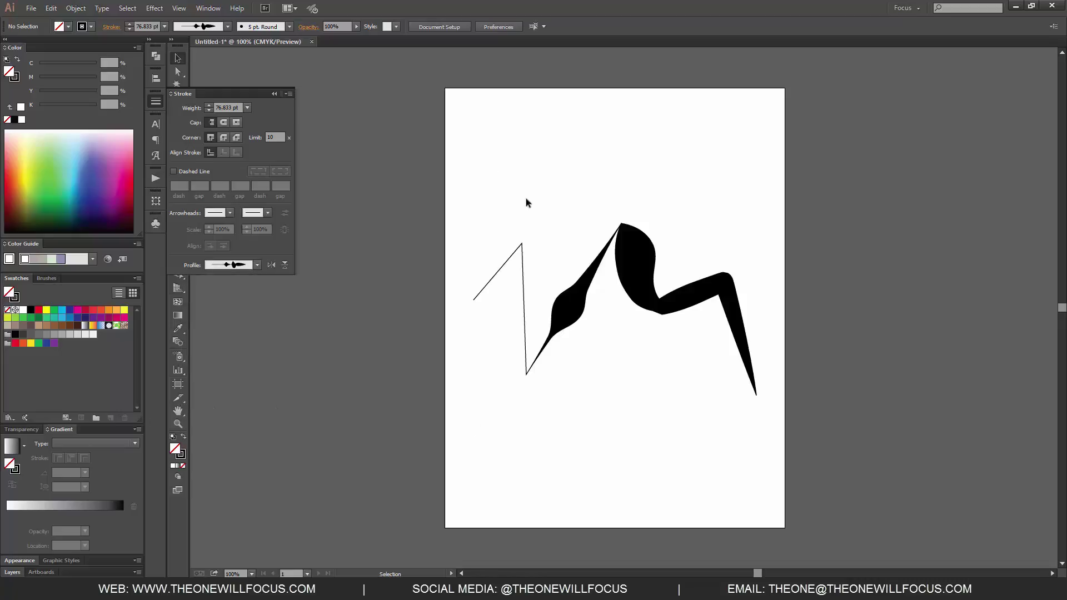
drag(501, 185, 786, 500)
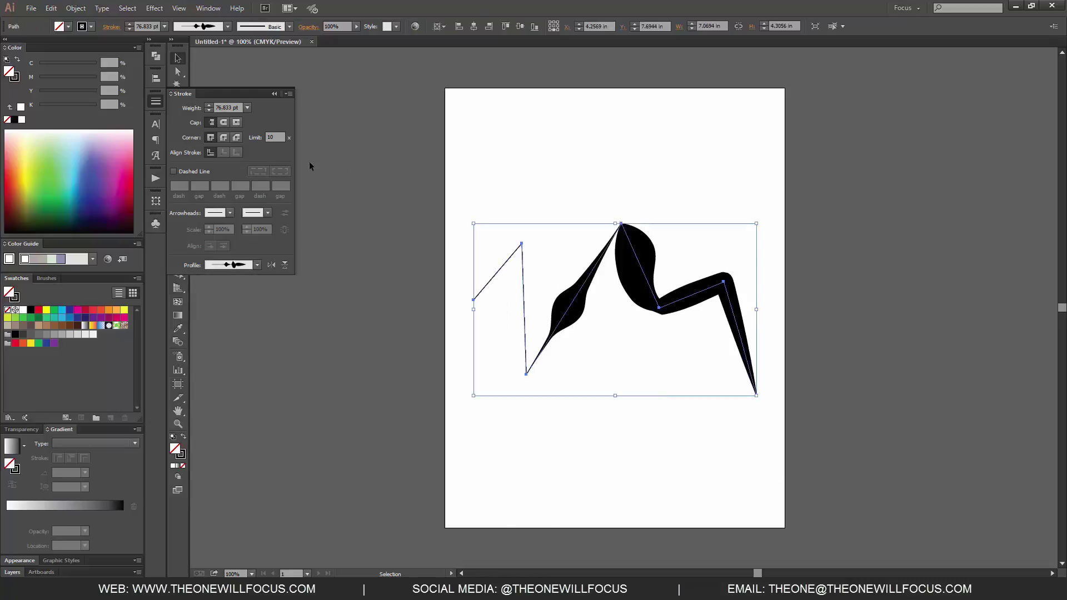
click(257, 266)
click(223, 400)
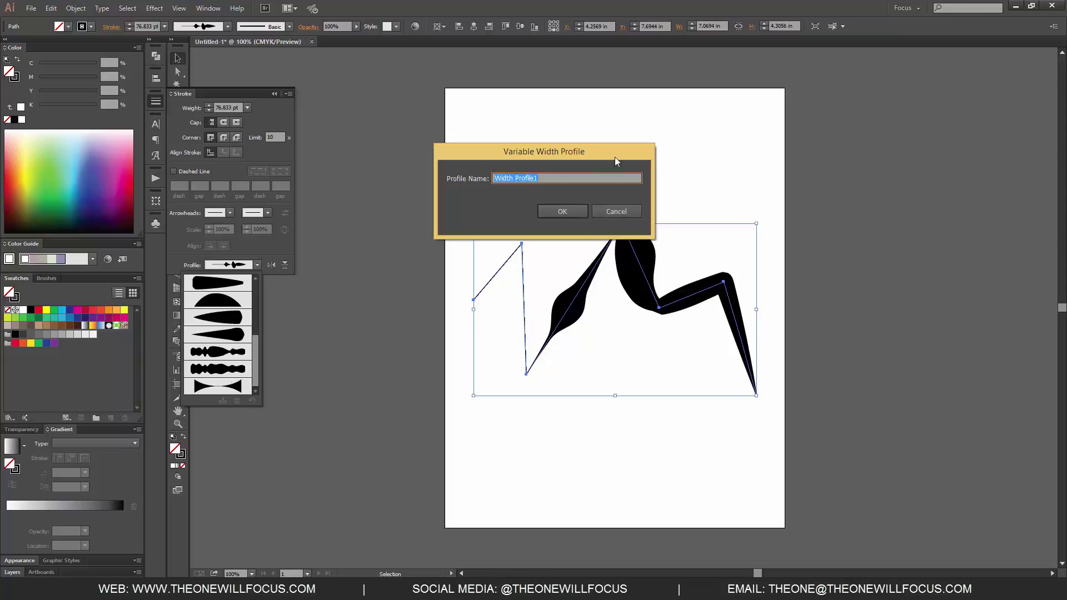
click(621, 211)
click(257, 276)
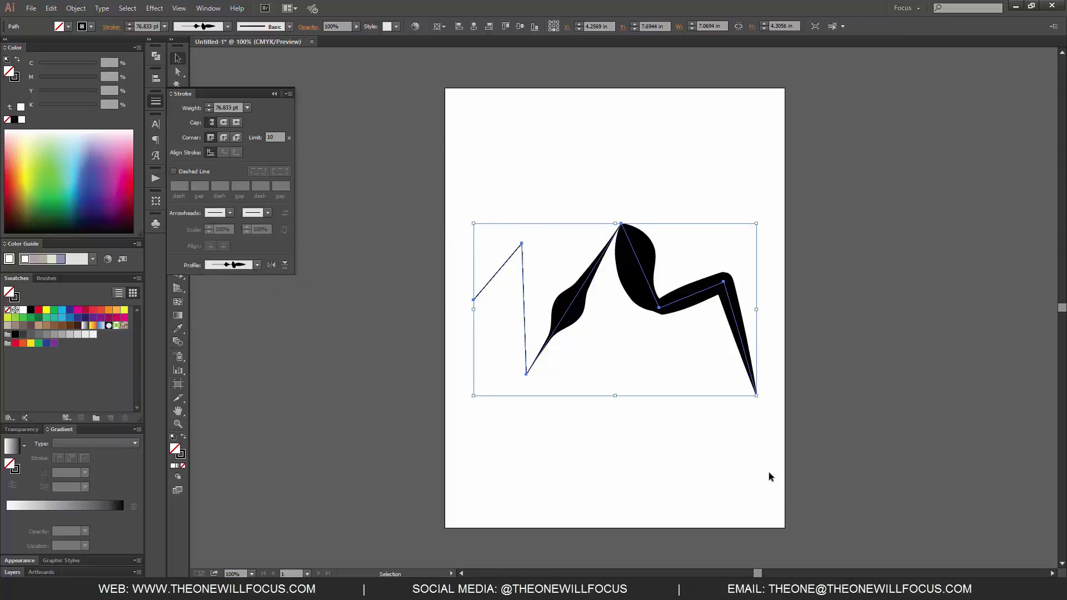
drag(775, 478, 442, 143)
Delete the zigzag and draw a new four-anchor path with the Pen tool.
key(Delete)
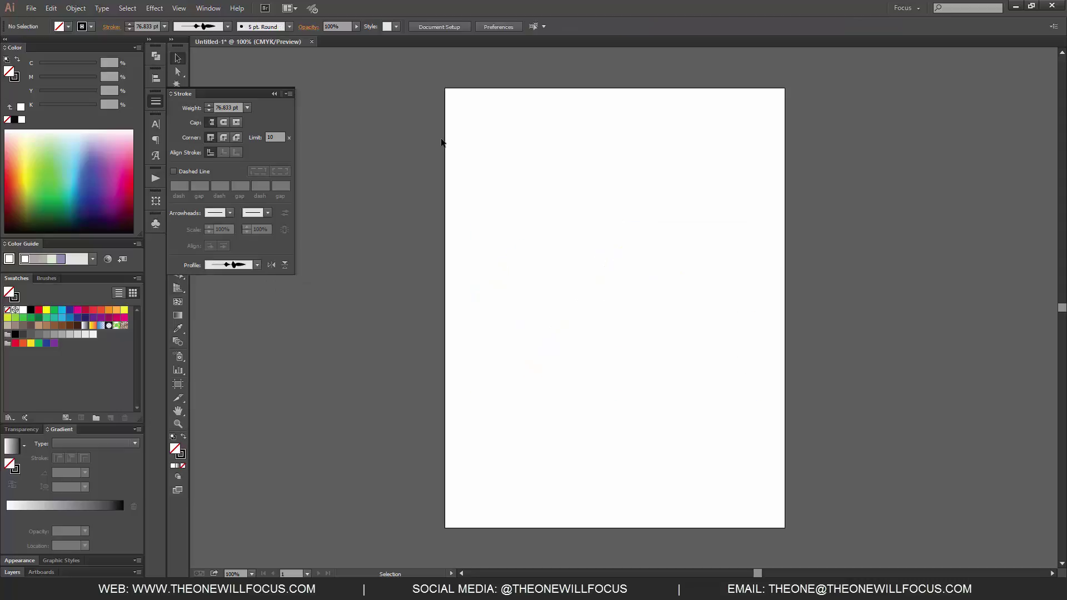
click(275, 94)
key(p)
click(506, 293)
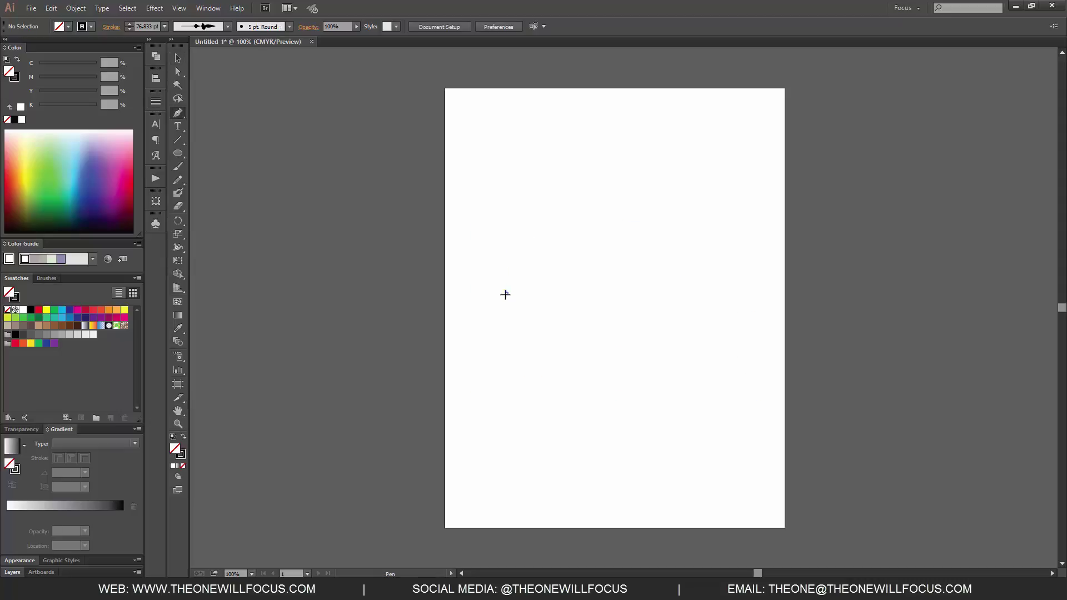
click(584, 199)
click(594, 364)
click(721, 290)
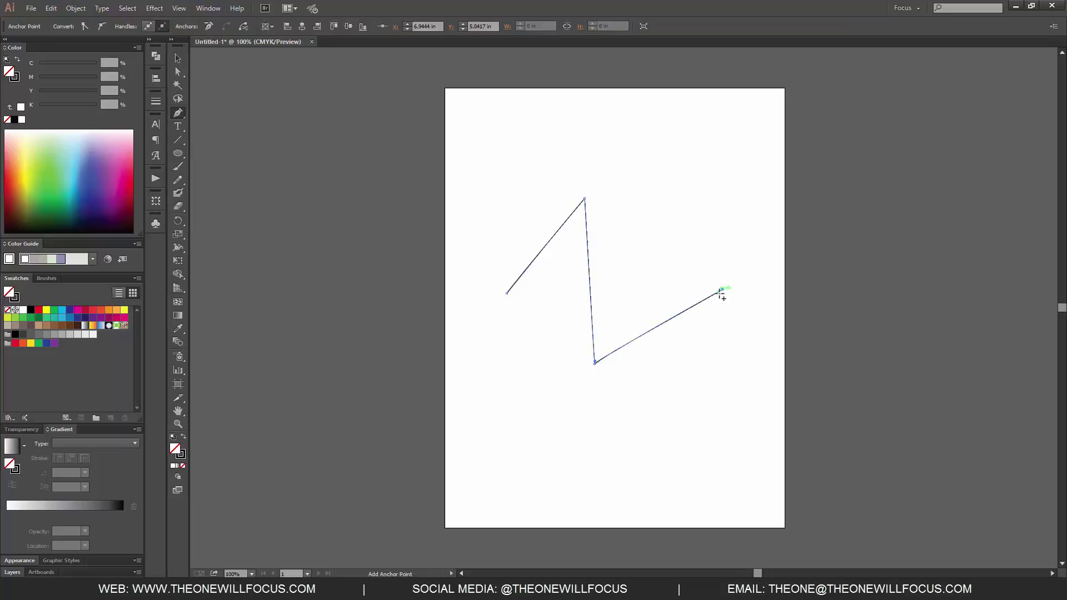
Widen the long leg, then set a right-leg width point to 2 in per side (4 in total).
key(shift+w)
drag(591, 268, 608, 276)
double_click(661, 333)
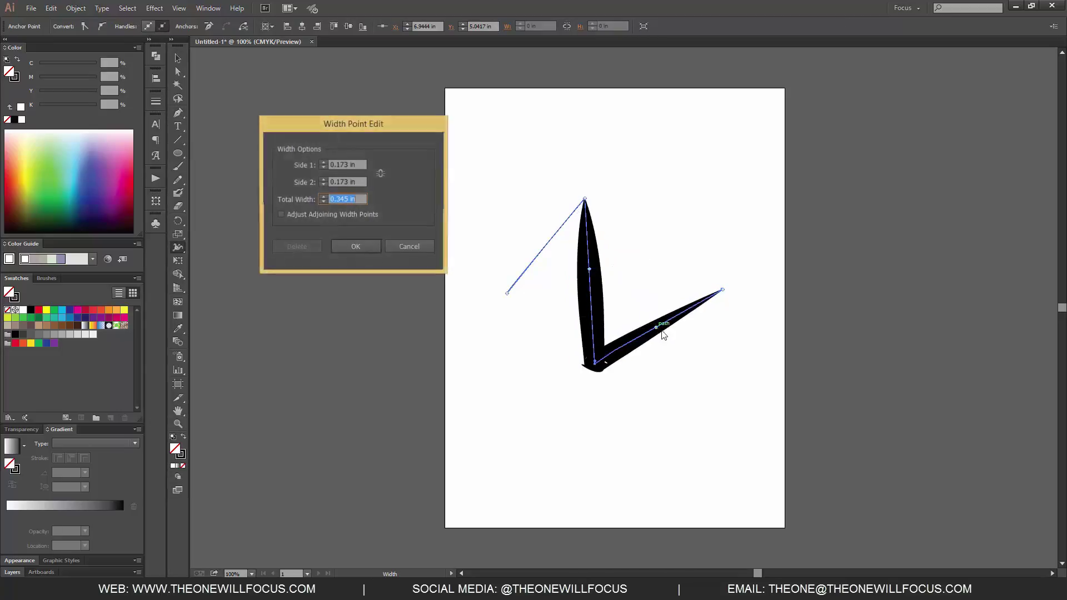
drag(434, 124, 938, 146)
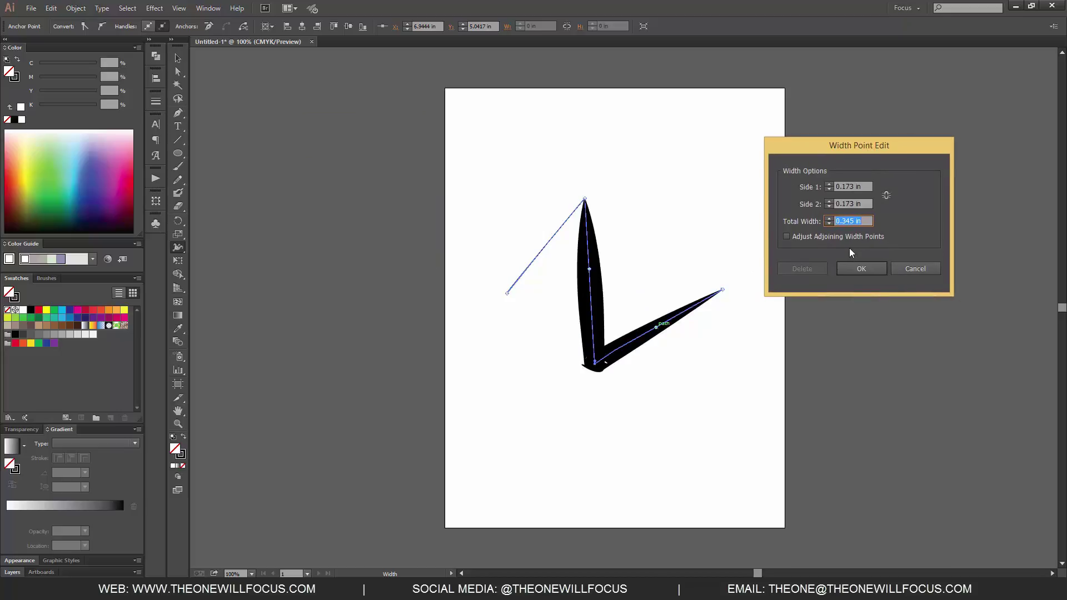
click(886, 195)
text(1)
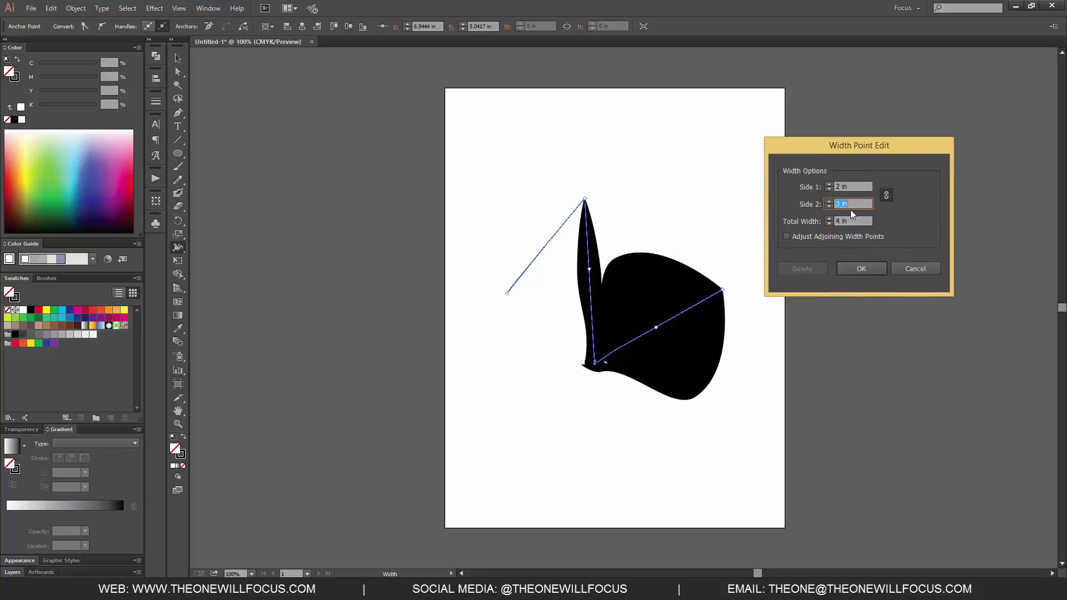
key(Up)
click(860, 268)
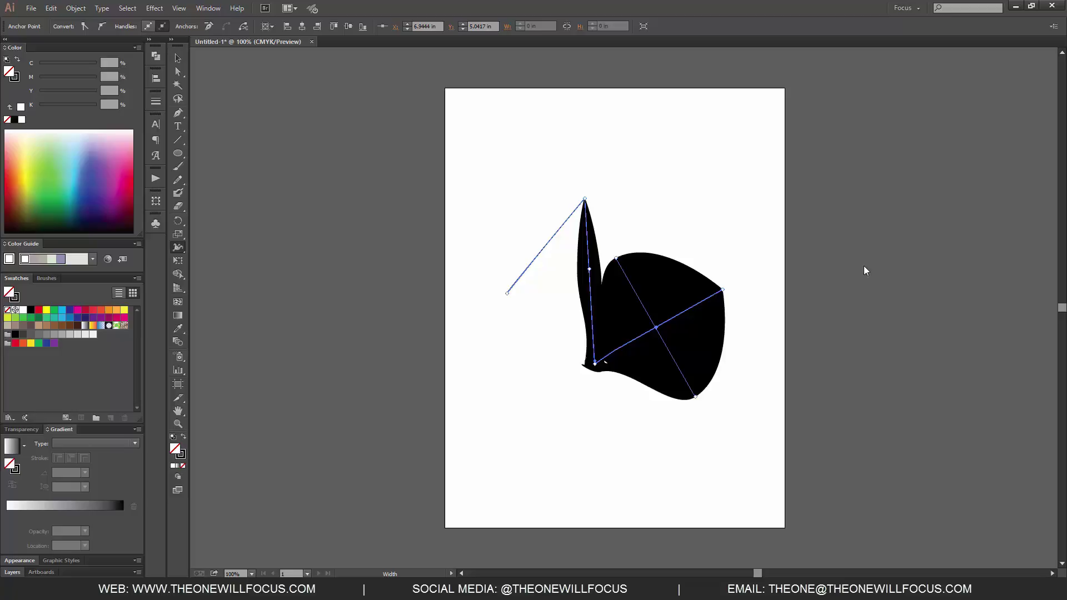